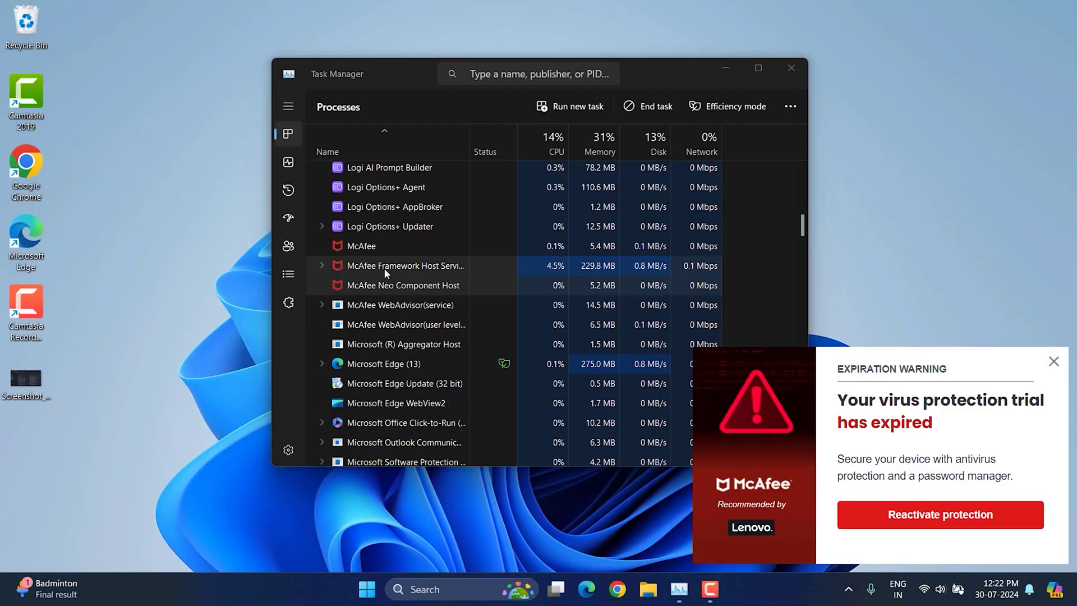
Move the Task Manager window beside the McAfee trial-expired warning
left_click_drag(639, 85, 516, 102)
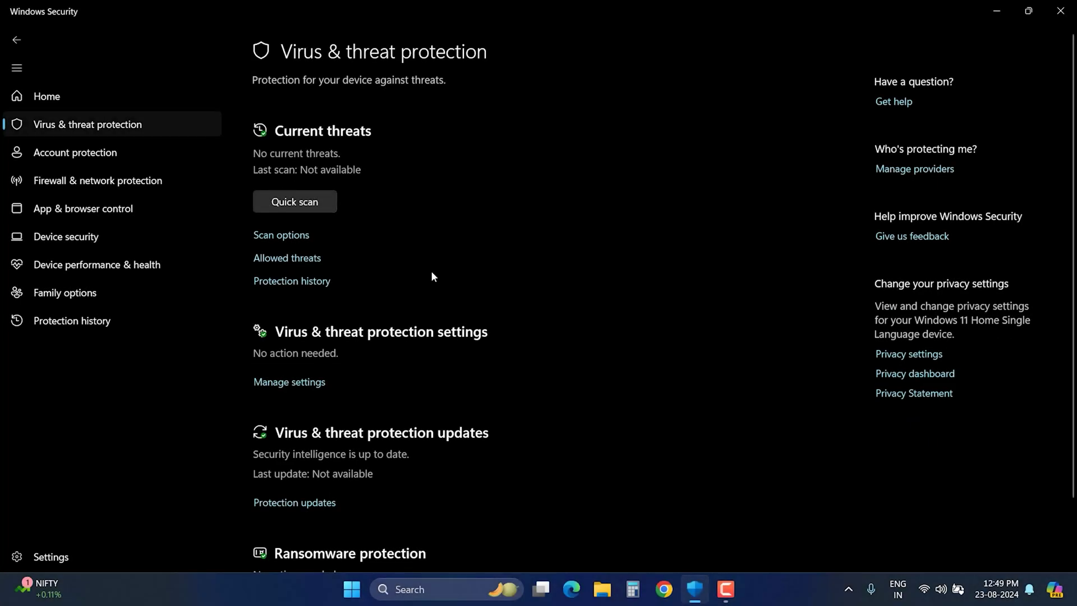
Run a Windows Security quick scan, then open Manage settings for Virus & threat protection
left_click(296, 202)
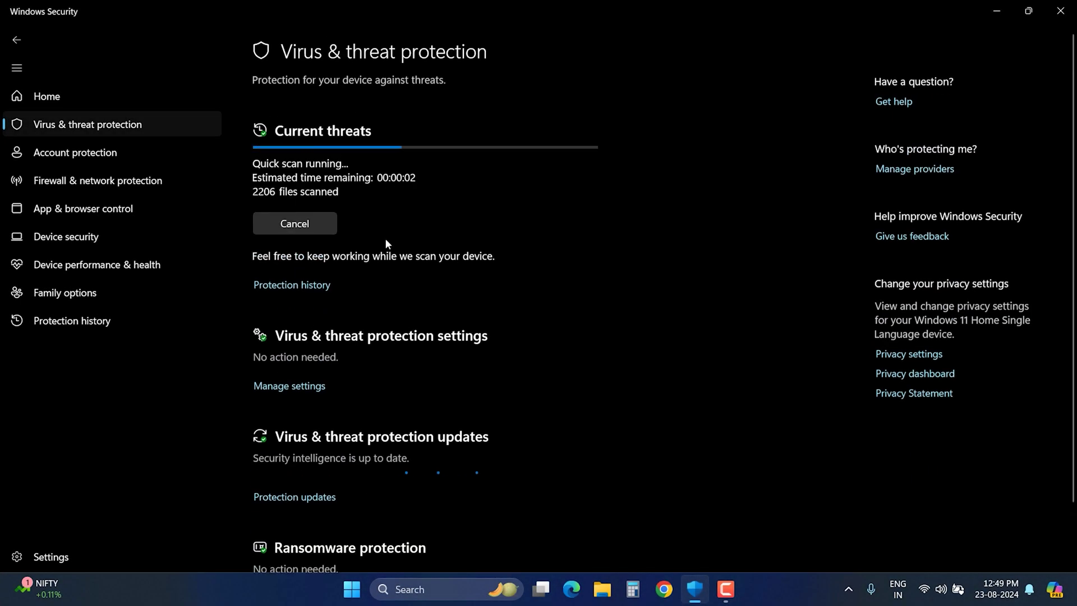
left_click(306, 387)
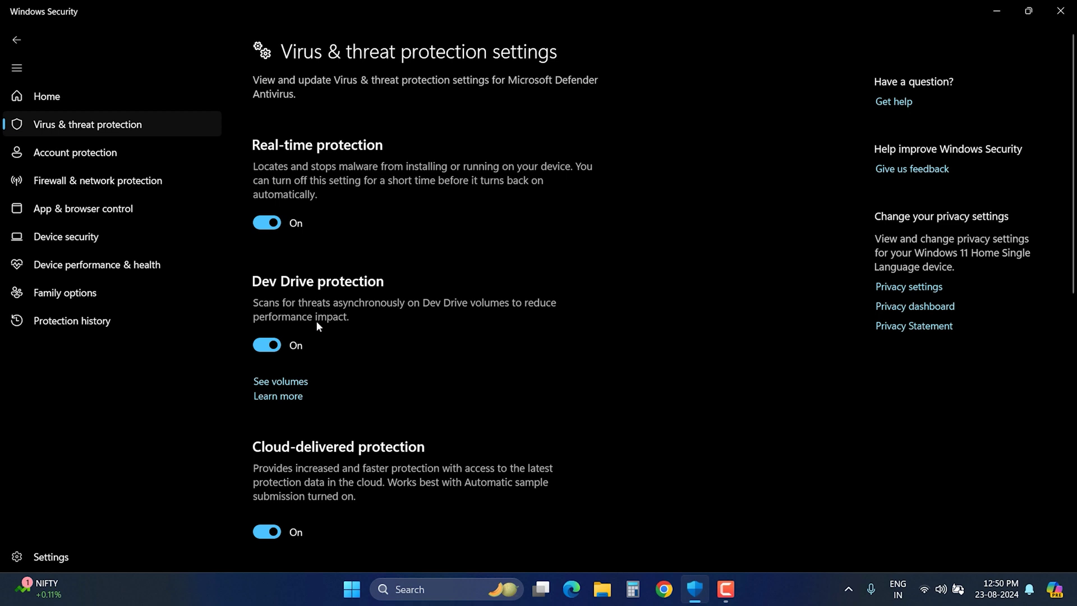
scroll(317, 321, "down", 3)
scroll(354, 356, "down", 1)
scroll(354, 387, "down", 3)
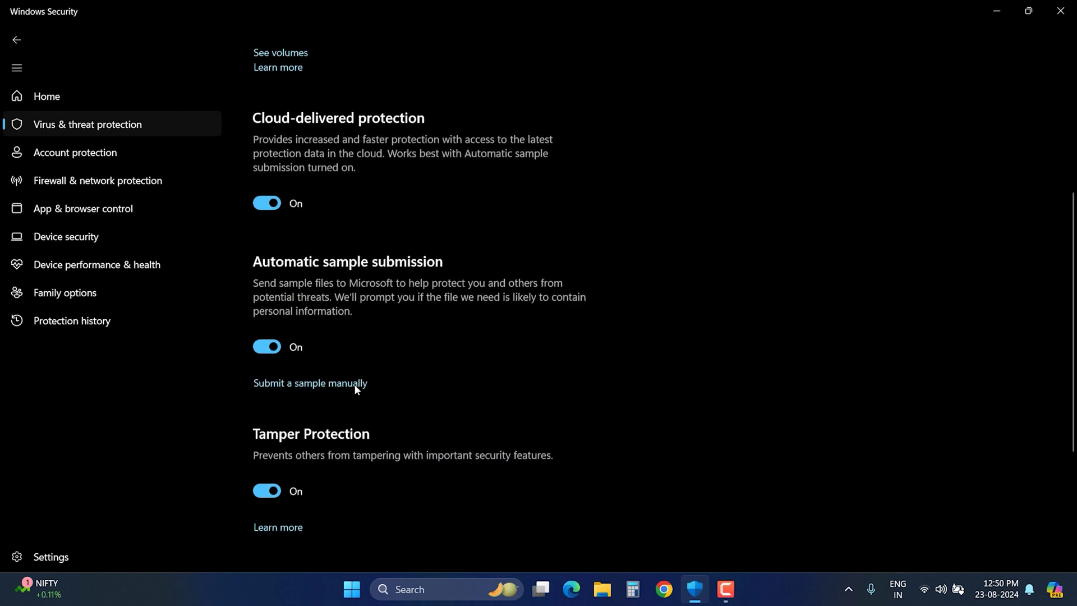
scroll(410, 363, "down", 2)
scroll(409, 405, "down", 2)
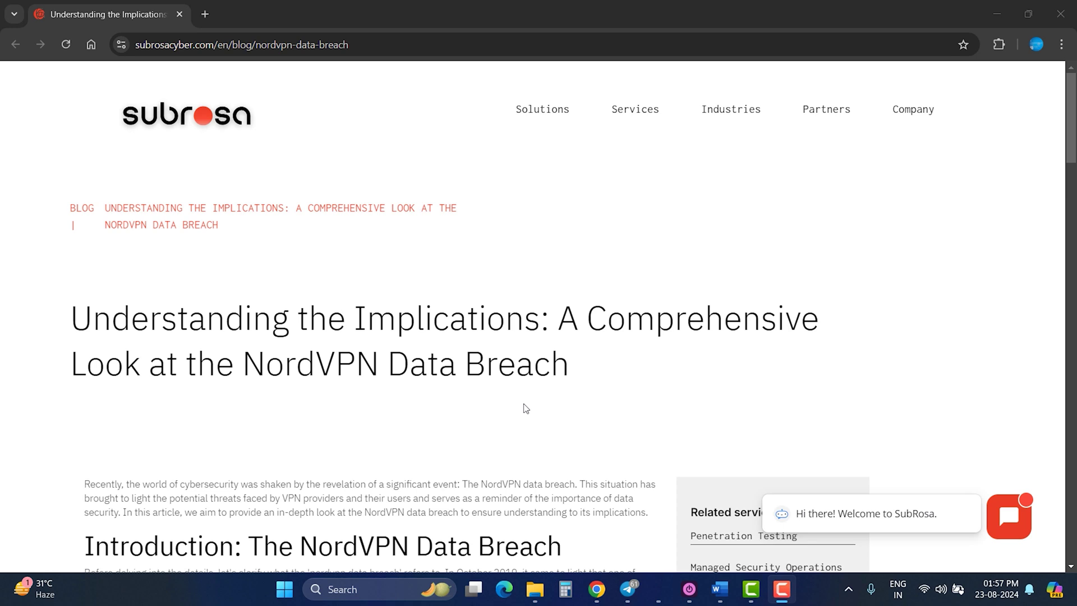
scroll(524, 408, "down", 1)
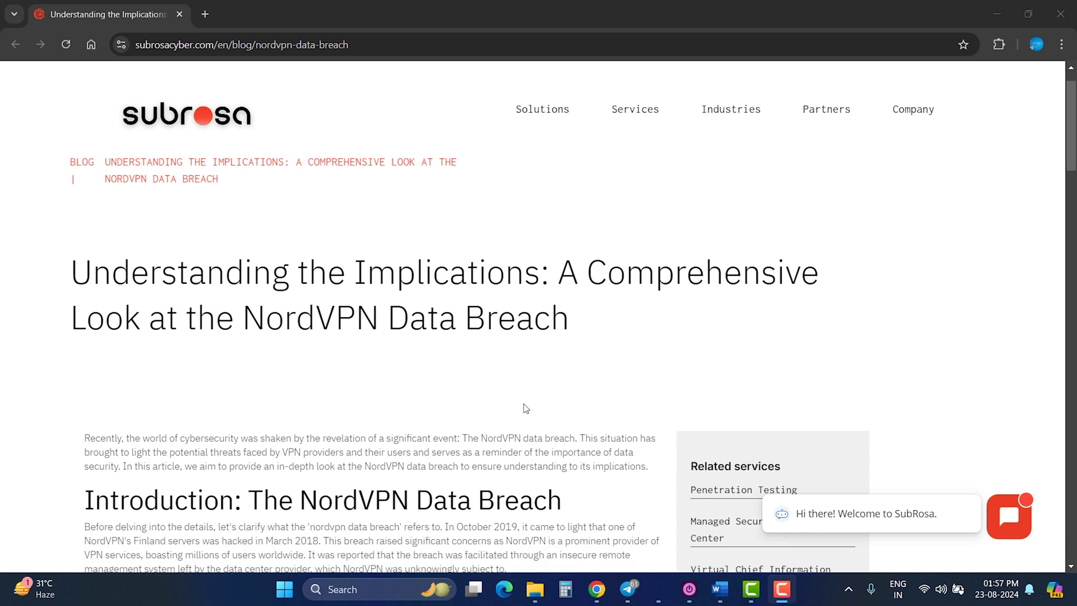
scroll(524, 408, "down", 1)
scroll(525, 409, "down", 1)
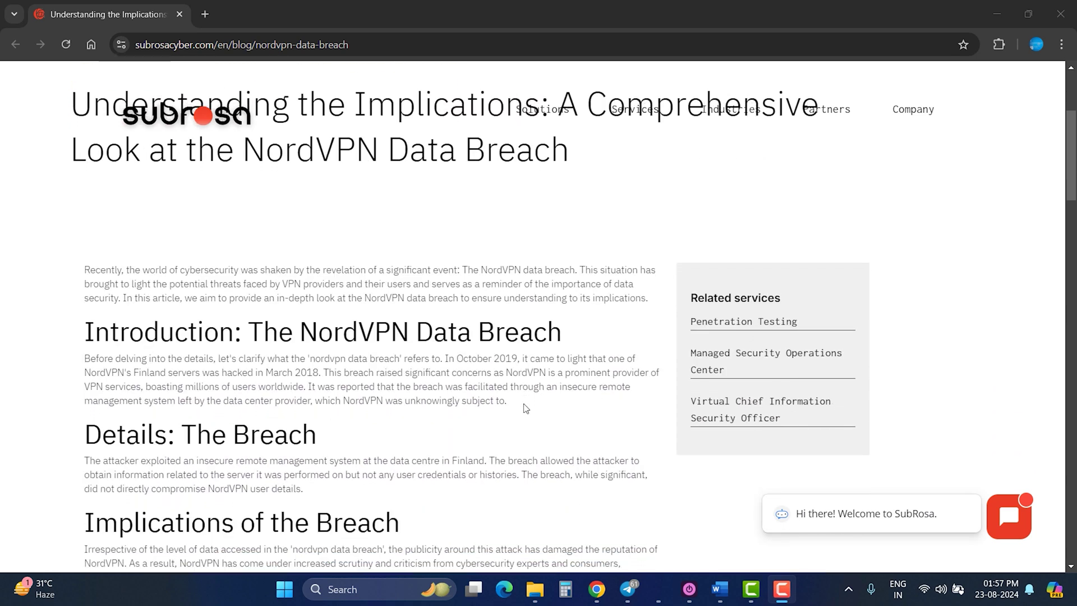
scroll(524, 409, "down", 1)
scroll(525, 409, "down", 1)
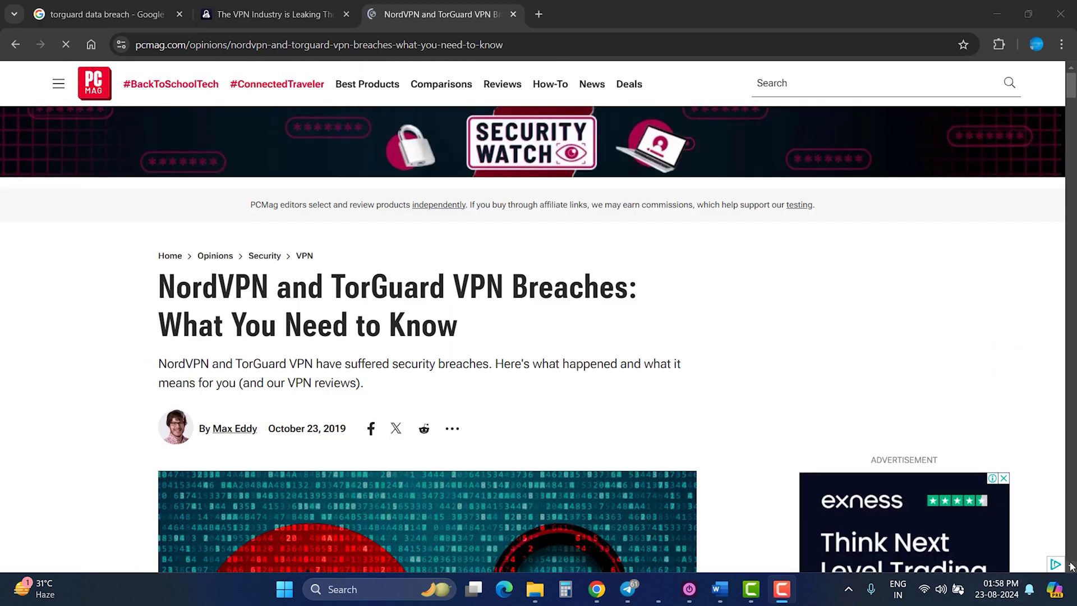
scroll(533, 446, "down", 2)
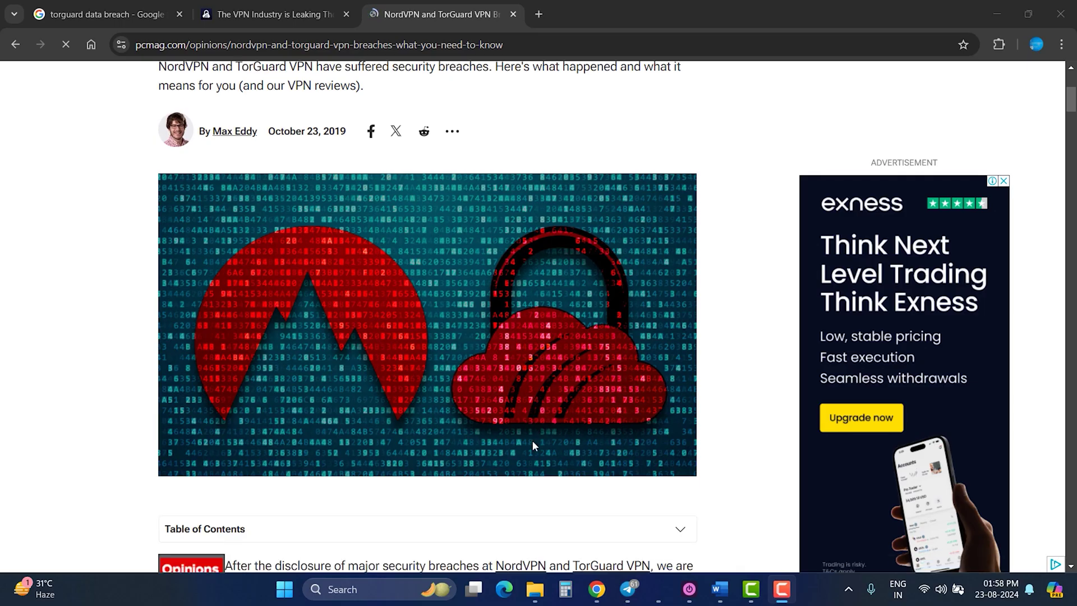
scroll(532, 445, "down", 3)
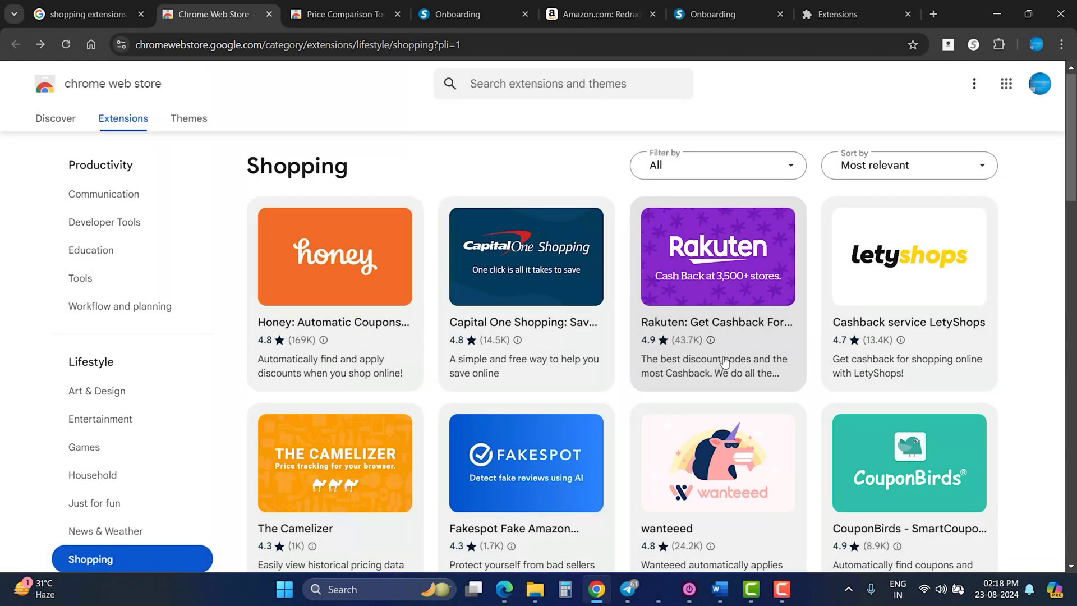
View the install permissions for Rakuten, Price Comparison Tool and The Camelizer, cancelling each
left_click(713, 291)
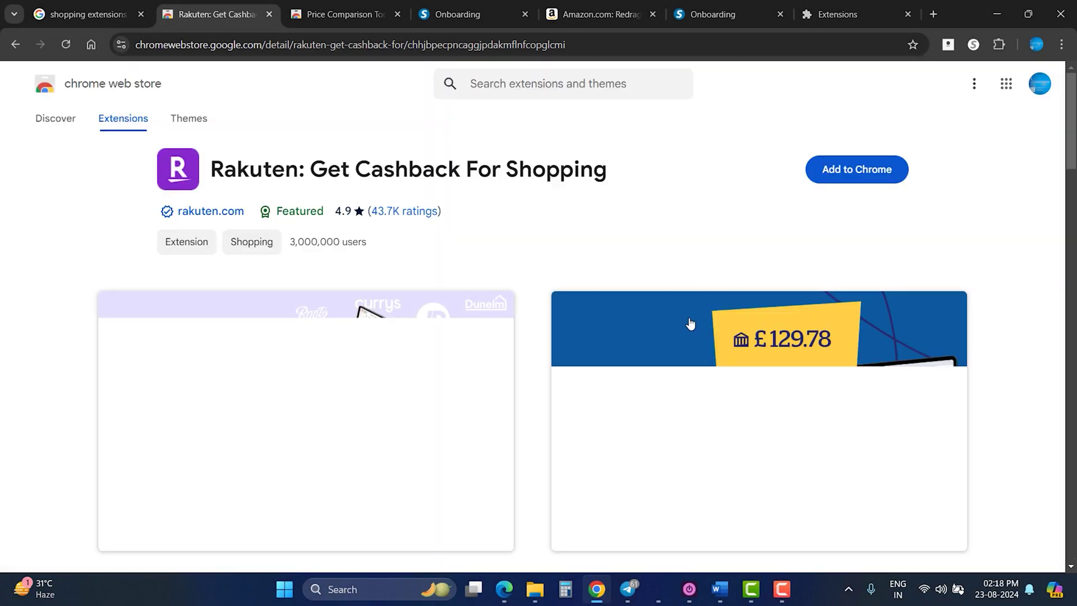
left_click(837, 182)
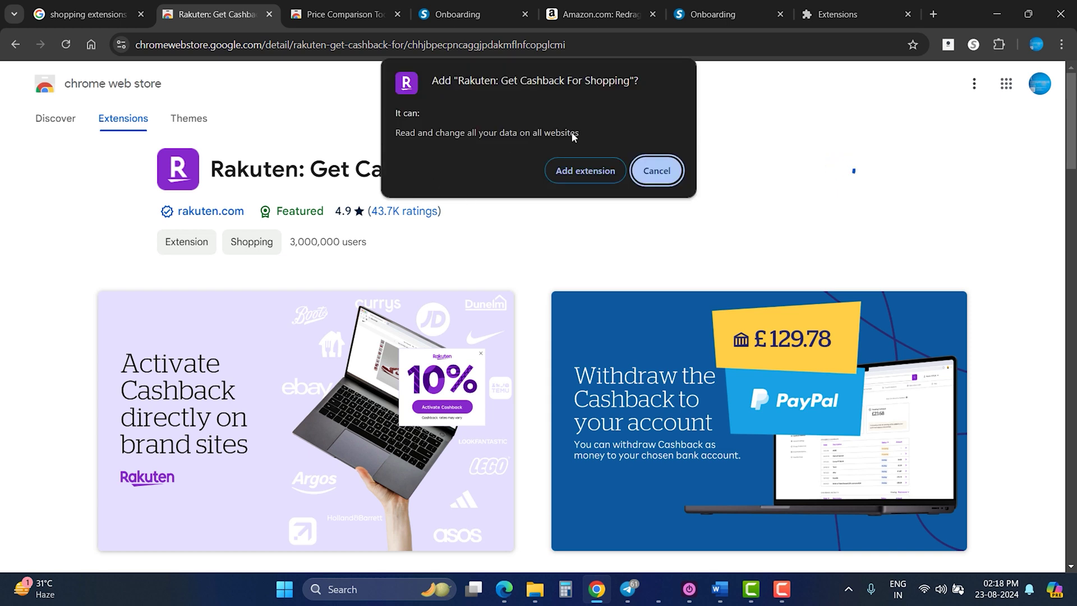
left_click(657, 173)
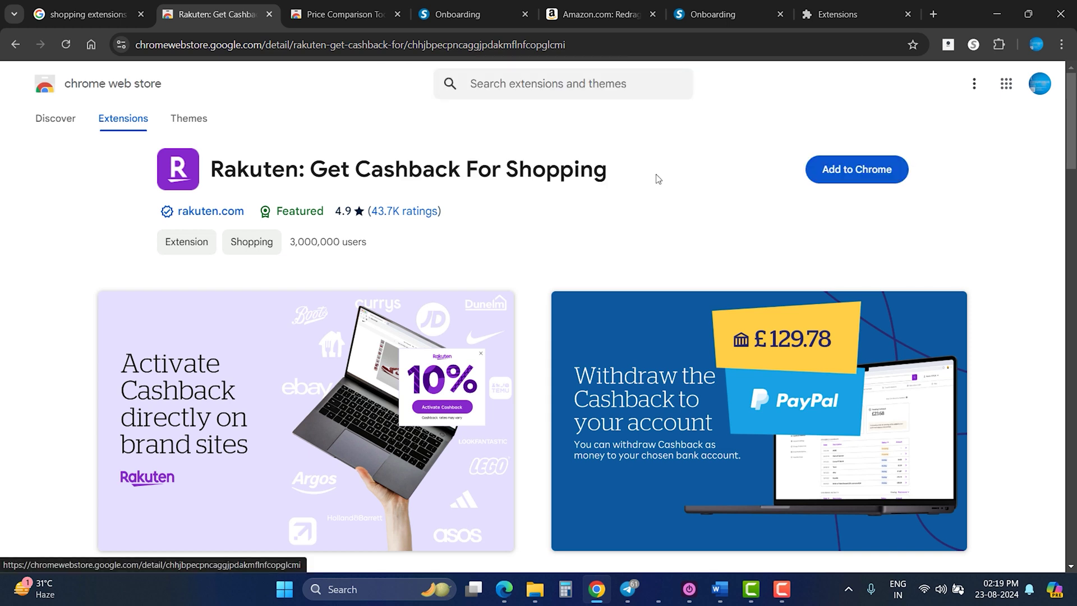
key("ctrl+Tab")
left_click(856, 175)
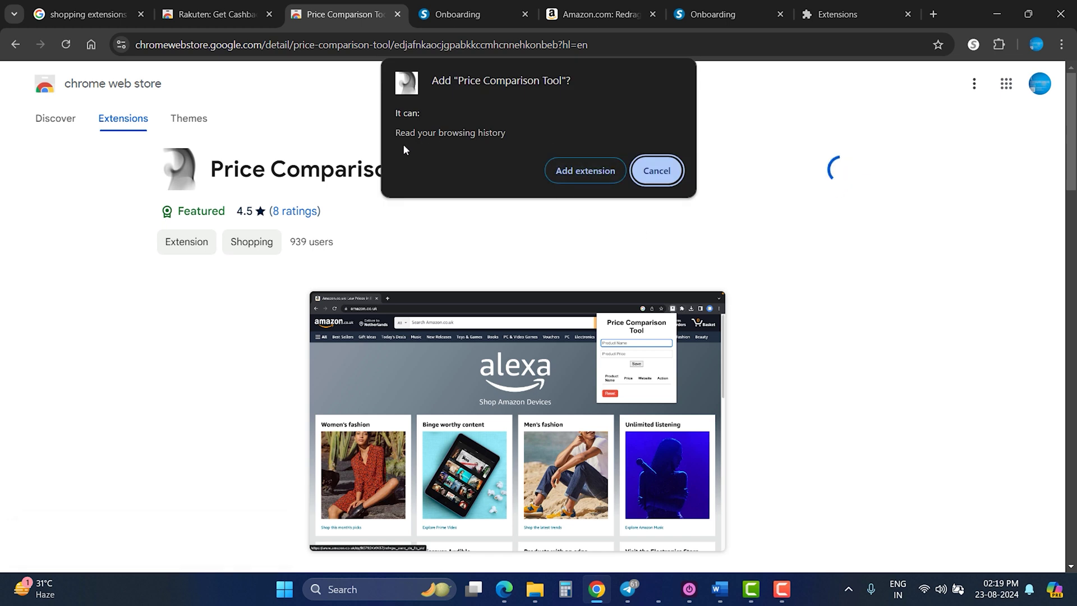
key("ctrl+shift+Tab")
left_click(349, 435)
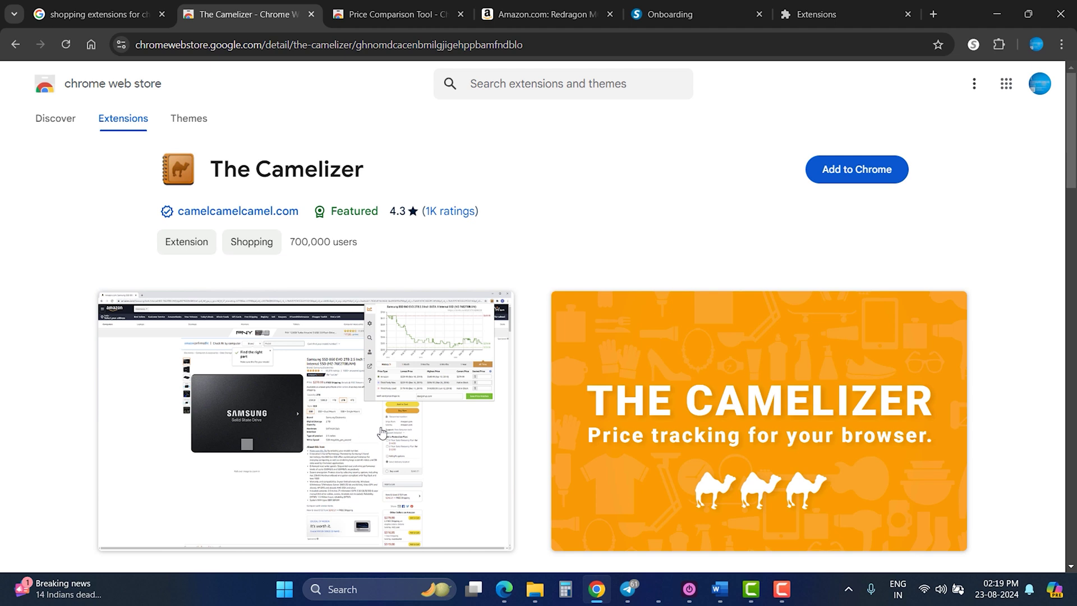
left_click(859, 177)
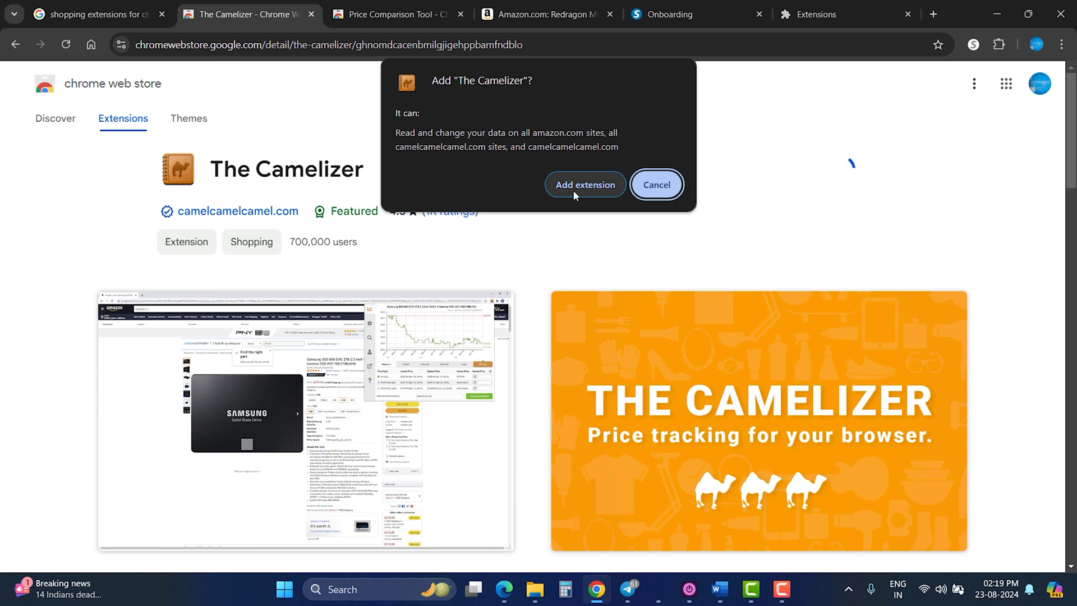
left_click(656, 185)
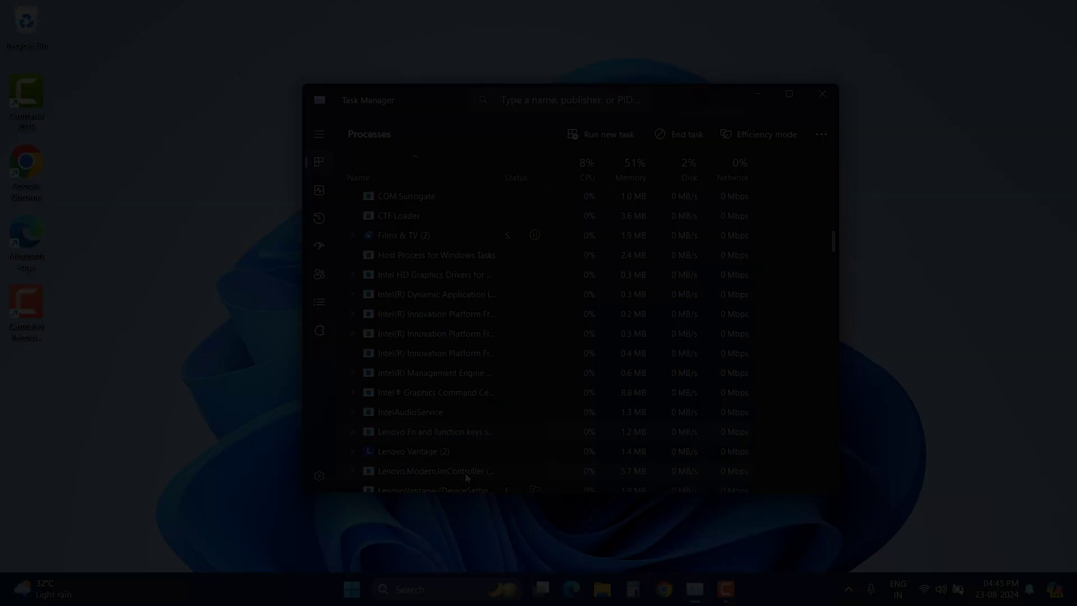
scroll(420, 405, "down", 1)
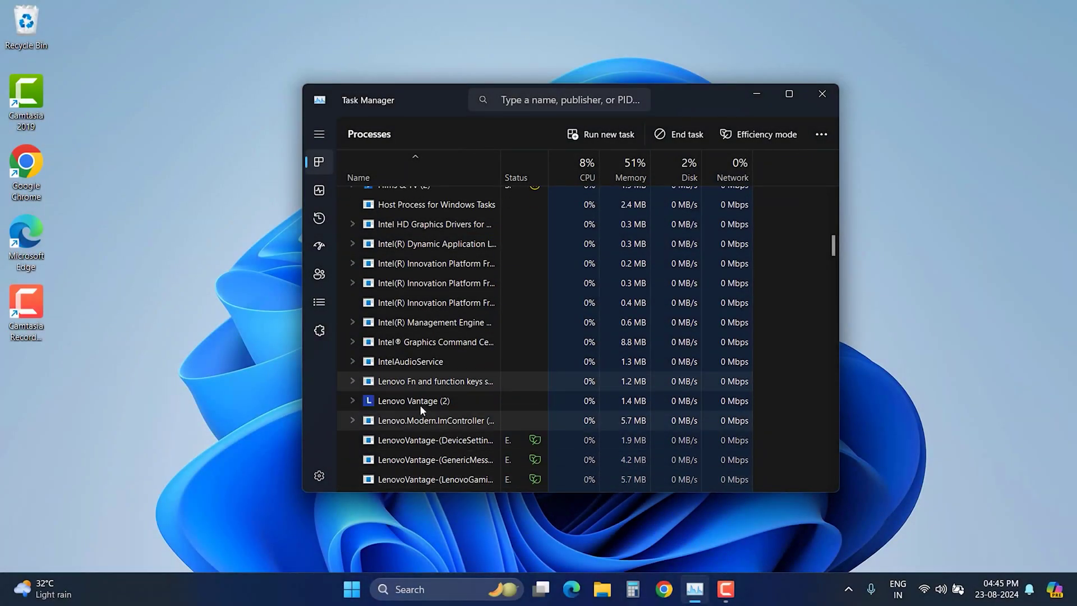
Expand the Lenovo Vantage (2) and Lenovo function-keys rows, then show the Performance graphs
left_click(353, 401)
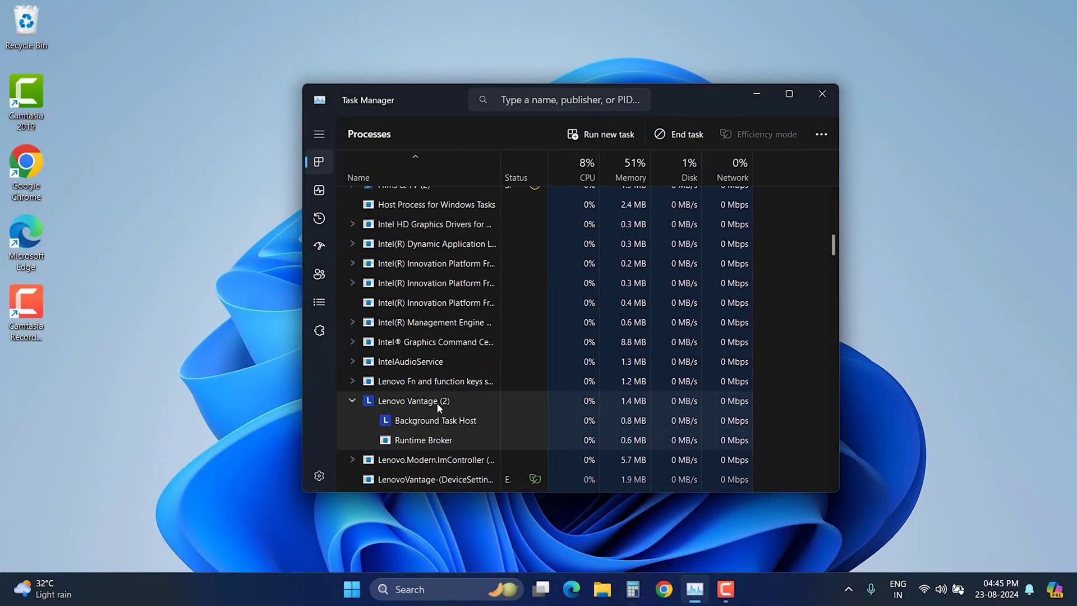
left_click(352, 382)
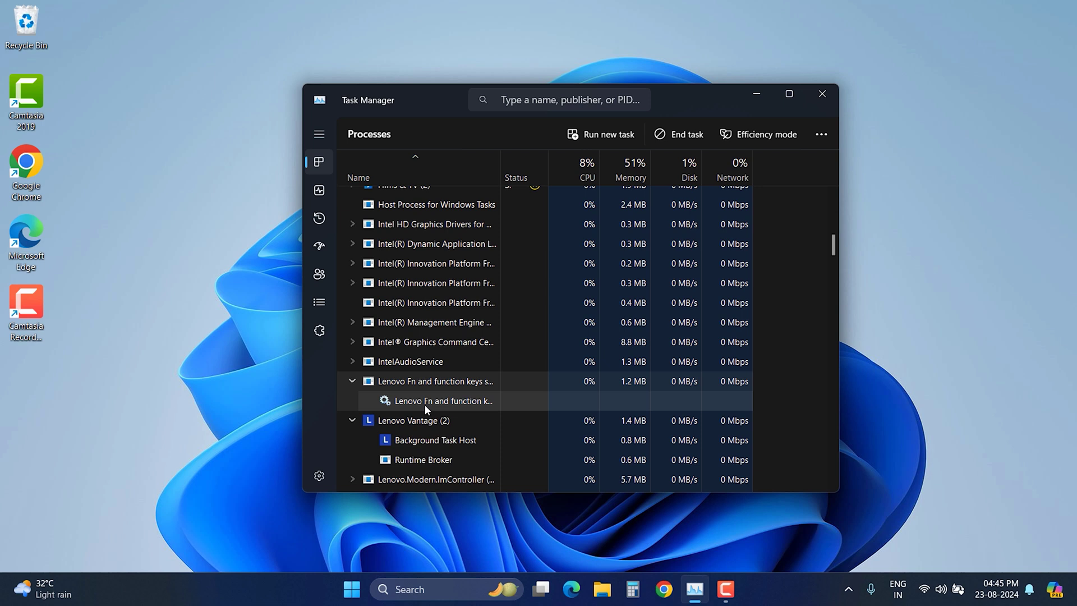
scroll(425, 405, "up", 2)
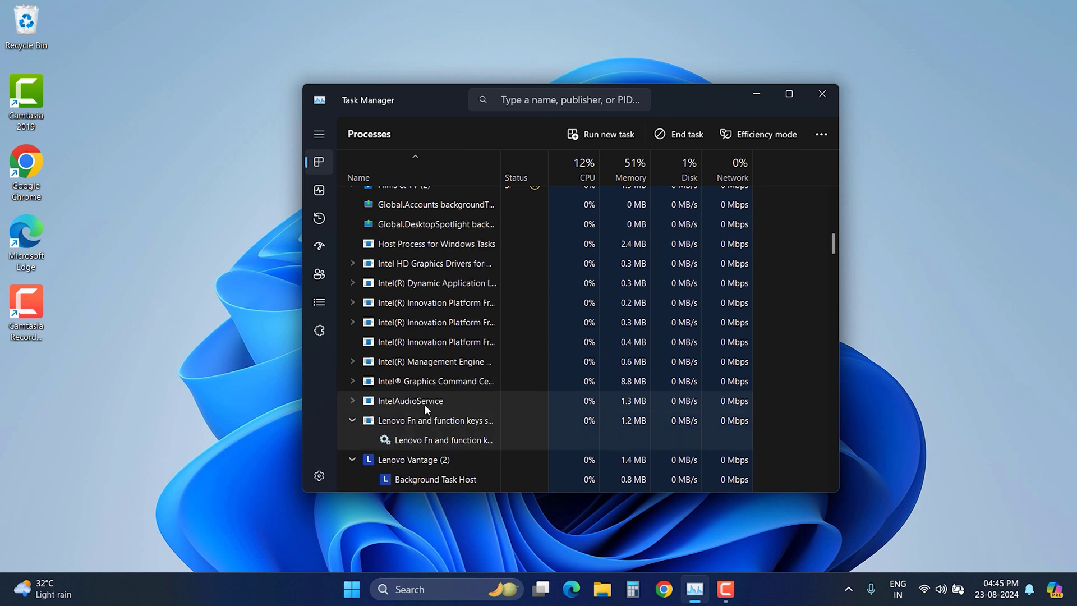
left_click(322, 191)
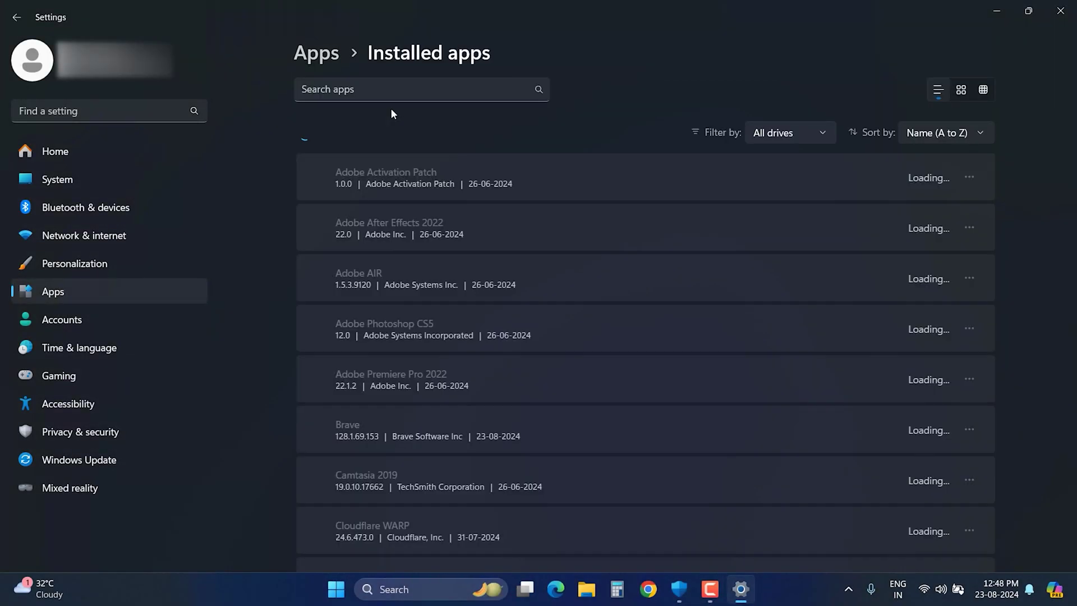
type("mc")
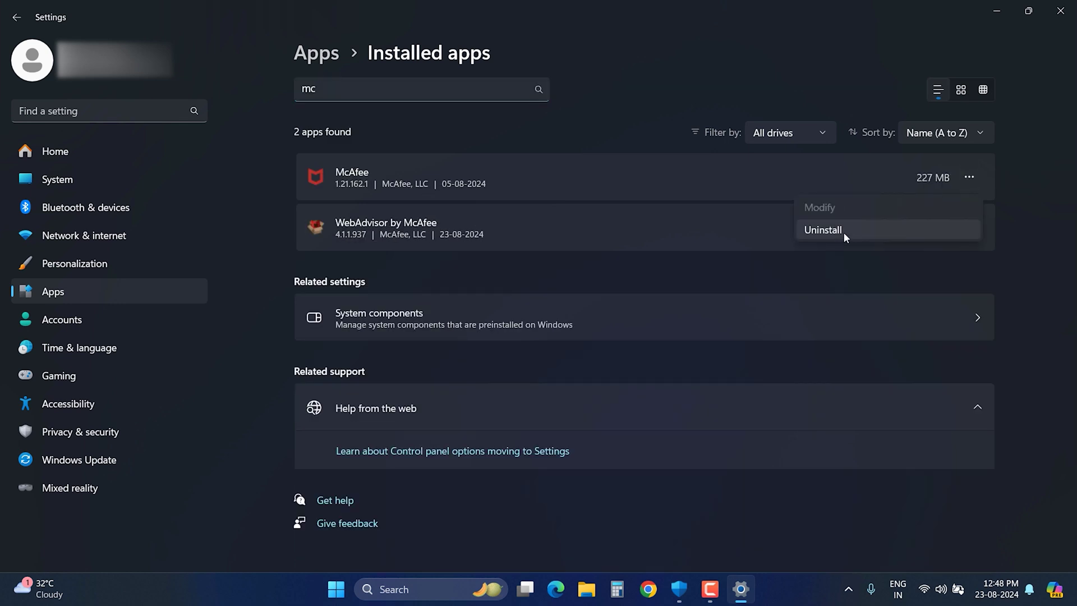
Choose Uninstall for McAfee in Installed apps and confirm the removal
left_click(844, 232)
left_click(932, 250)
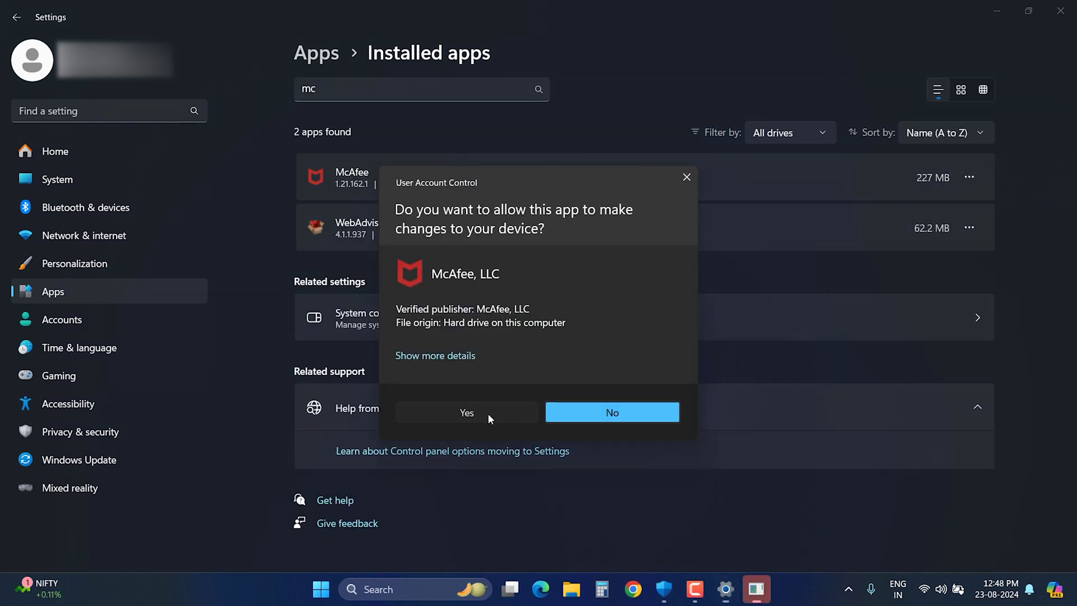